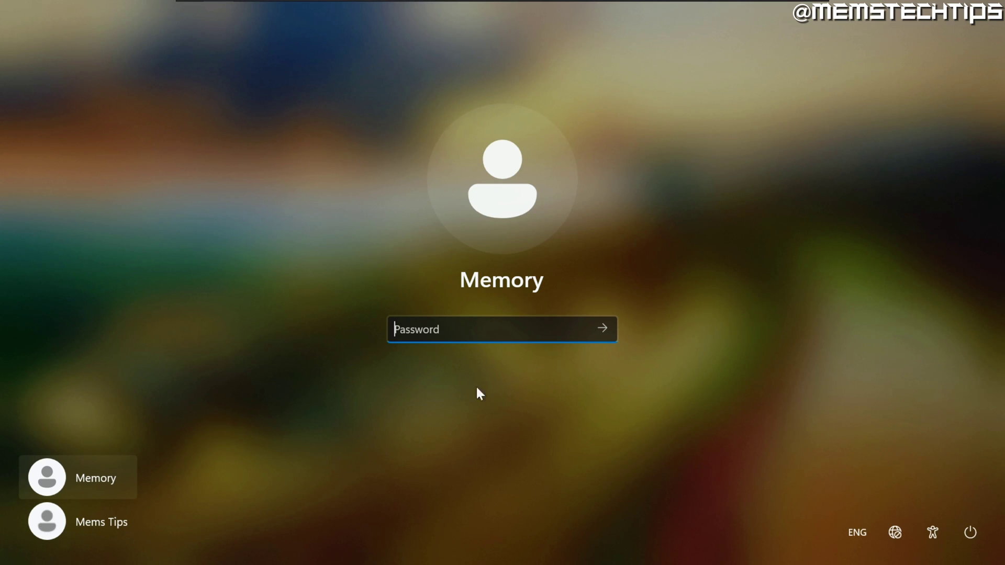
- Switch between the password and PIN accounts on the lock screen, ending on the PIN account
left_click(106, 522)
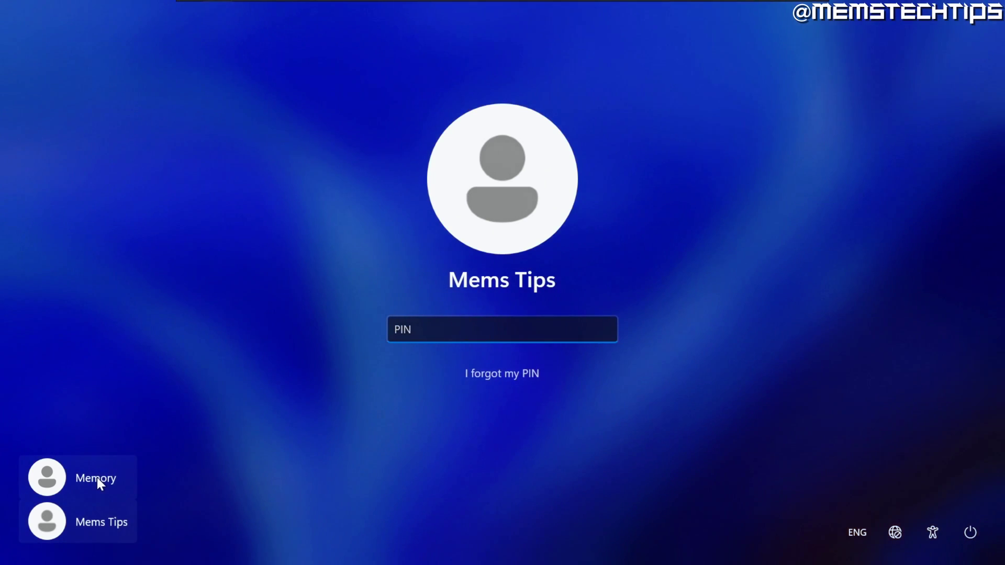
left_click(97, 478)
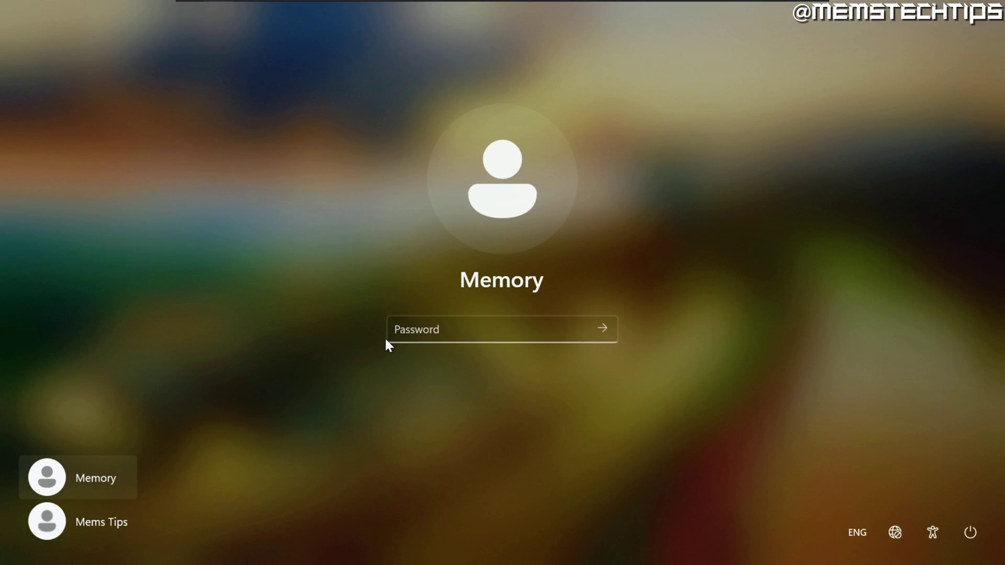
left_click(84, 524)
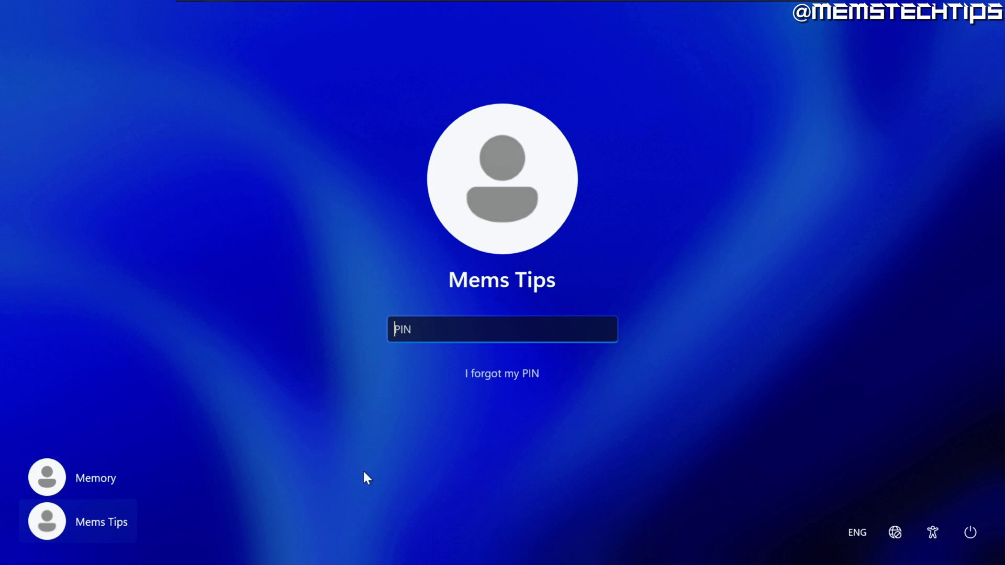
left_click(100, 475)
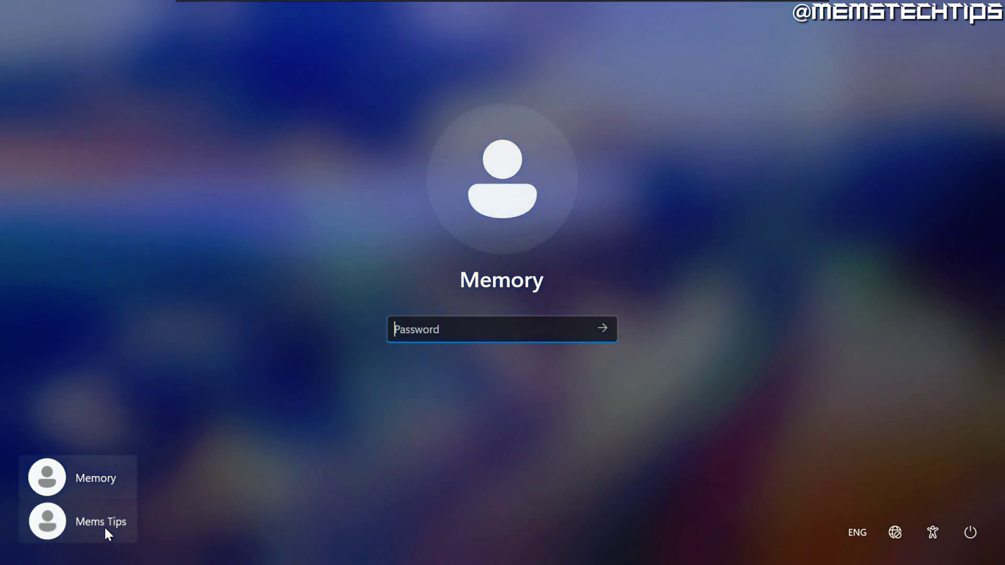
left_click(104, 526)
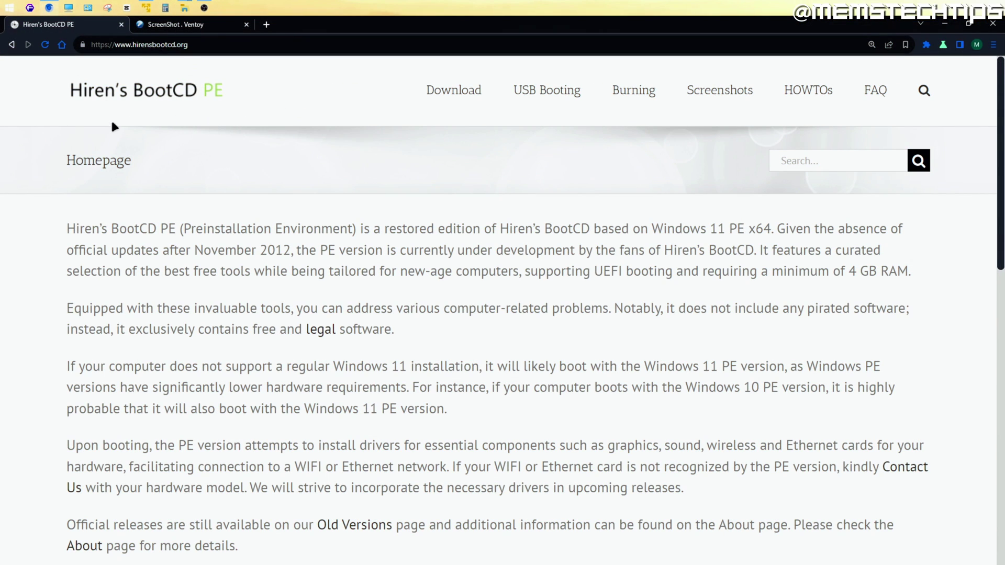
scroll(259, 197, "down", 8)
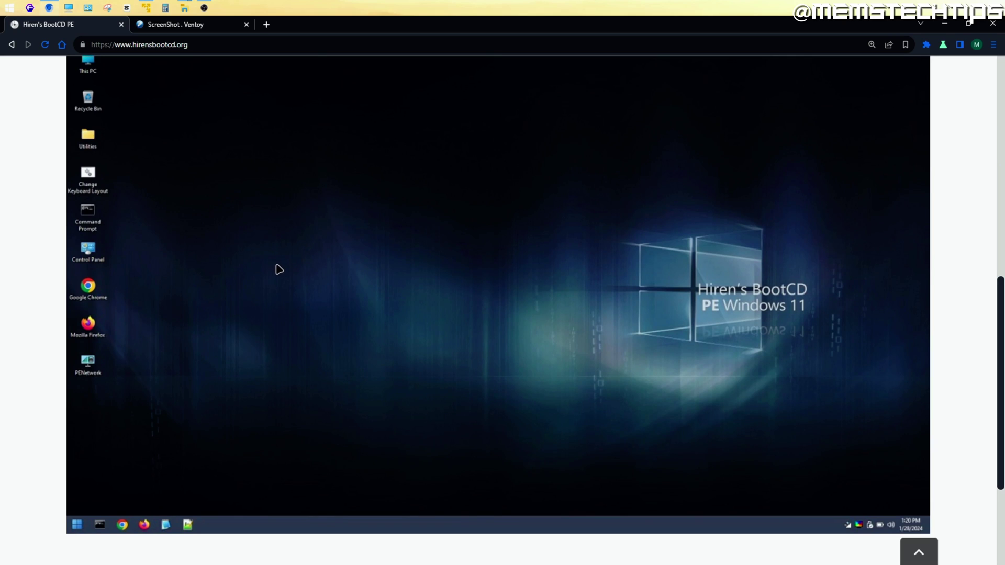
- Switch between the Ventoy screenshots tab and the Hiren's BootCD PE tab in Chrome
left_click(188, 28)
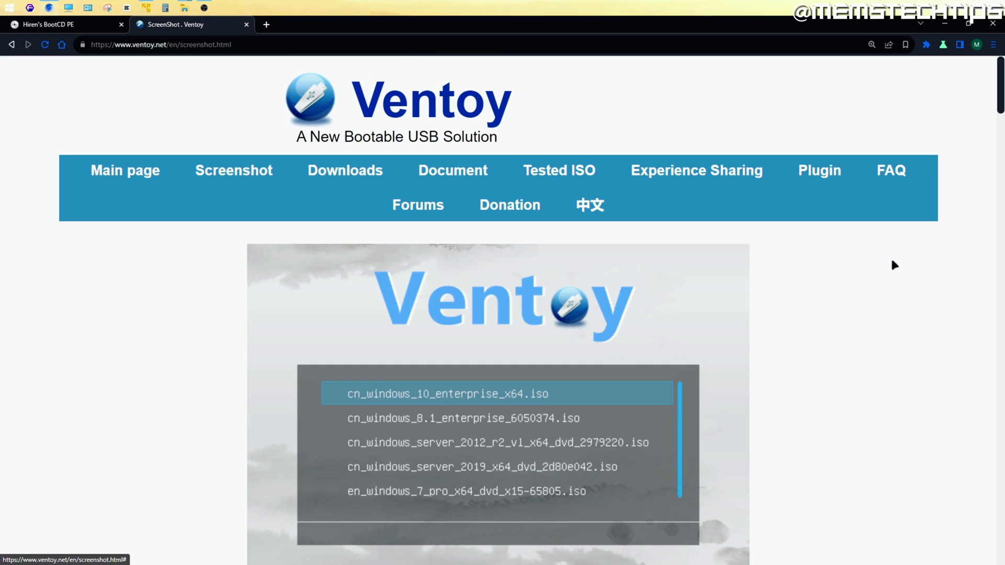
scroll(887, 270, "down", 1)
scroll(886, 270, "down", 1)
scroll(886, 272, "down", 1)
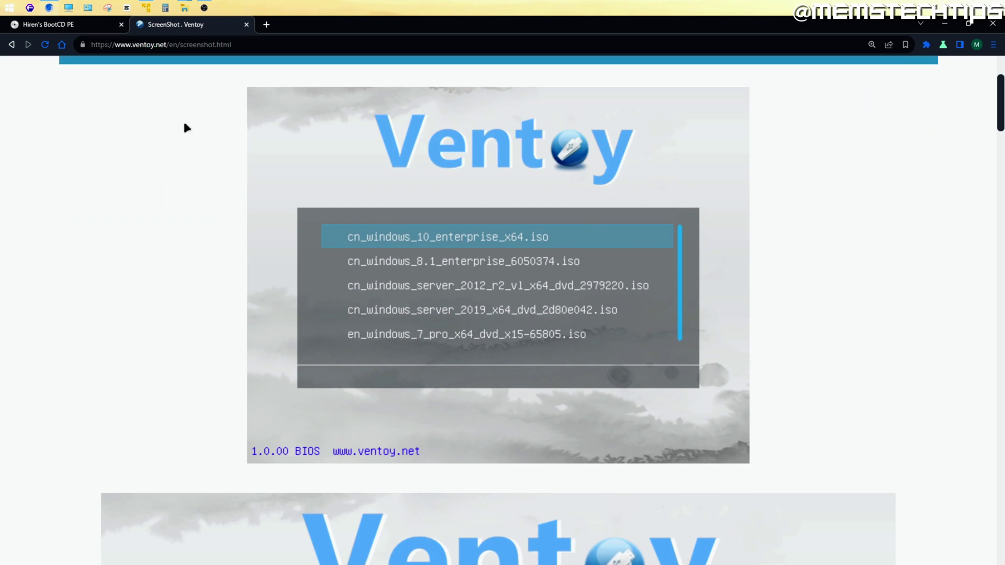
left_click(47, 24)
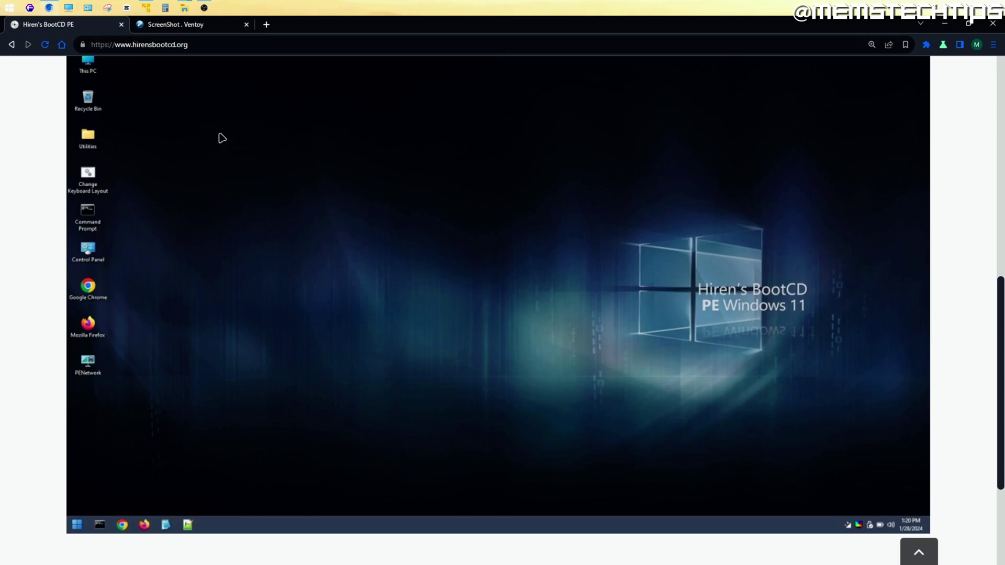
left_click(177, 24)
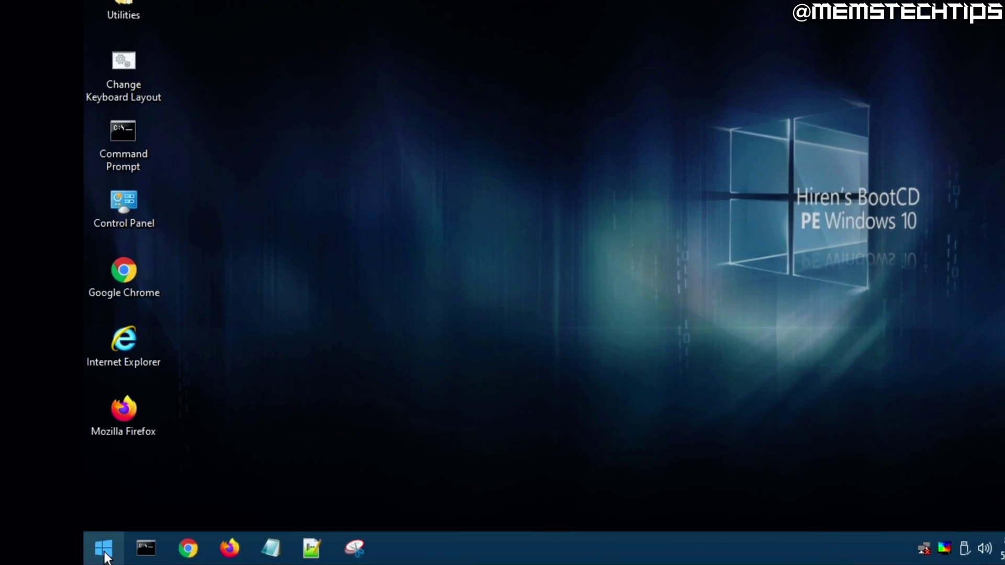
- Launch Windows Login Unlocker from Start > All Programs > Security > Passwords
left_click(142, 550)
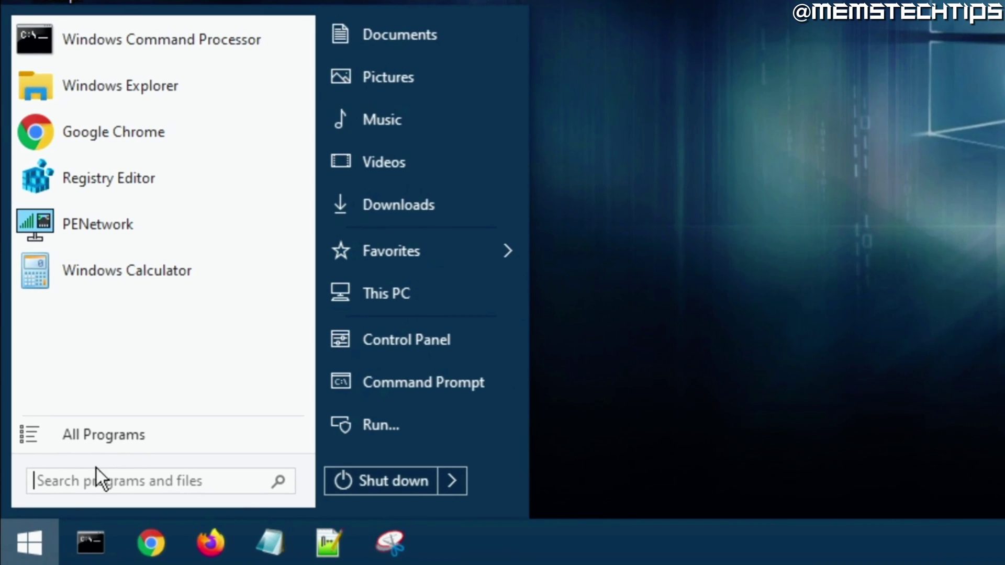
left_click(161, 436)
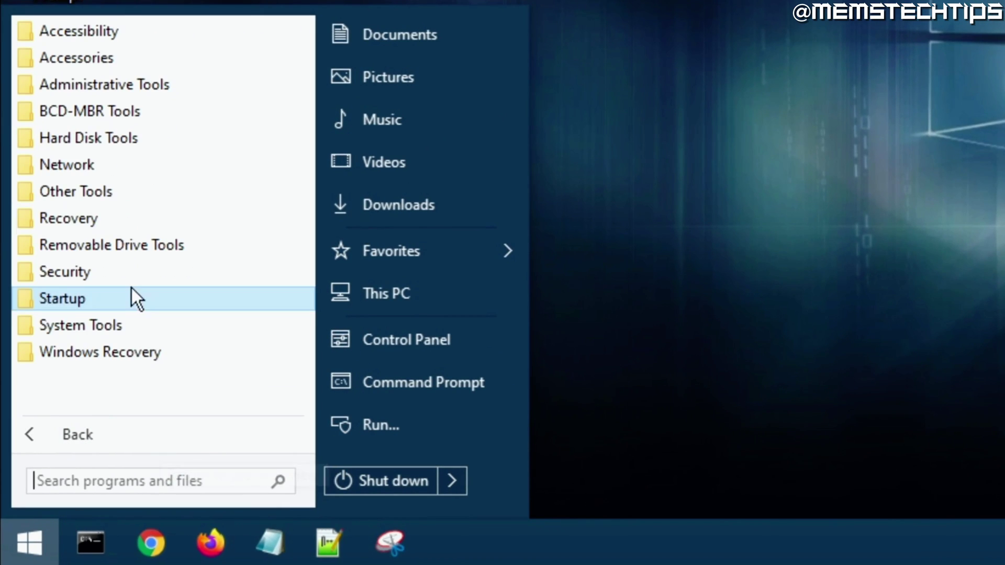
left_click(128, 272)
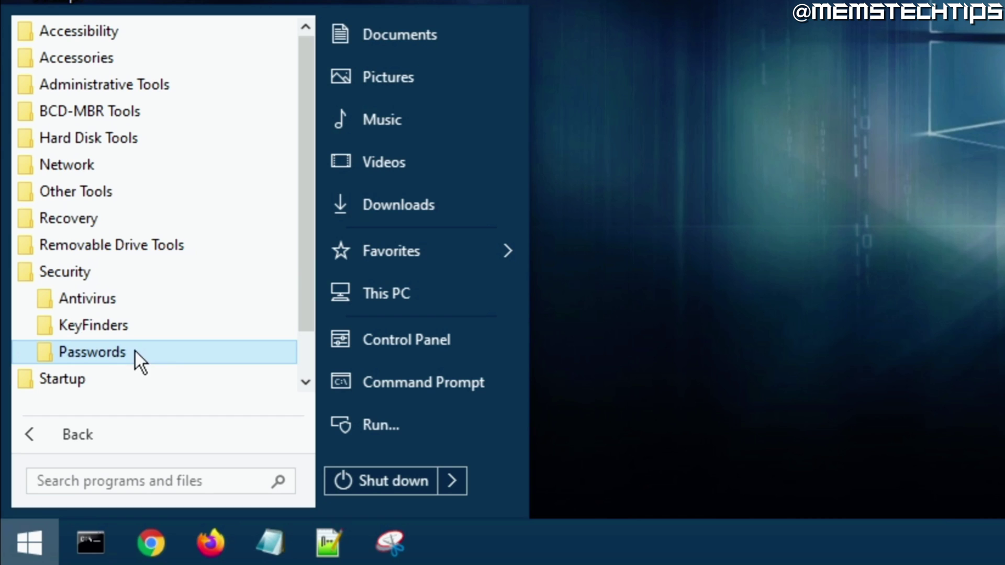
left_click(135, 351)
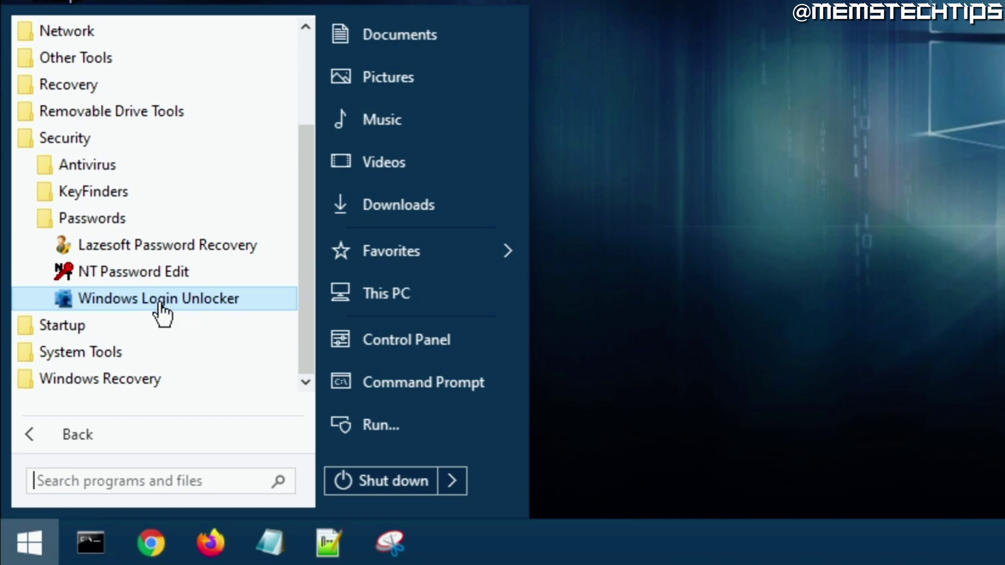
left_click(158, 299)
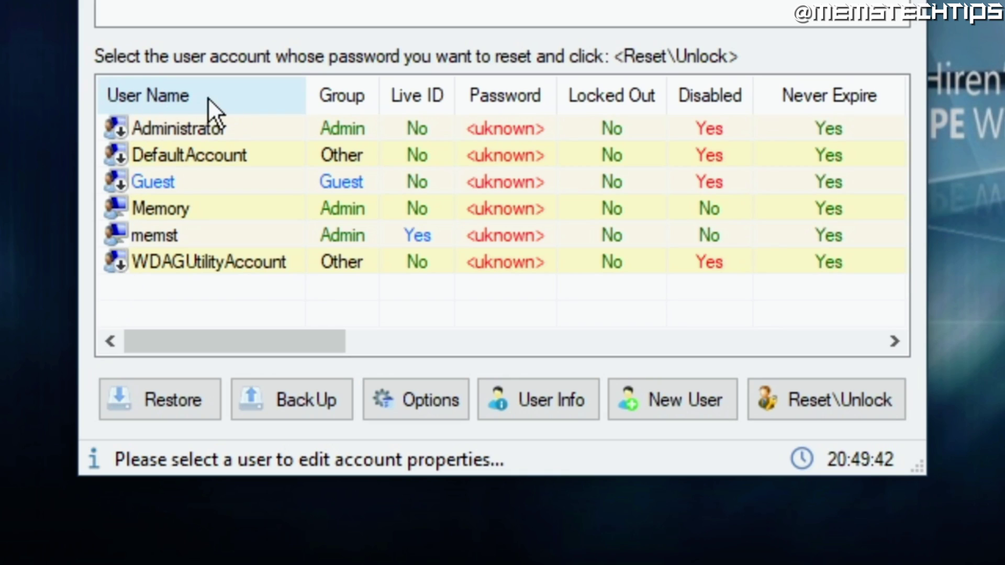
- Select the Memory account and reset and unlock it, confirming both prompts
left_click(184, 210)
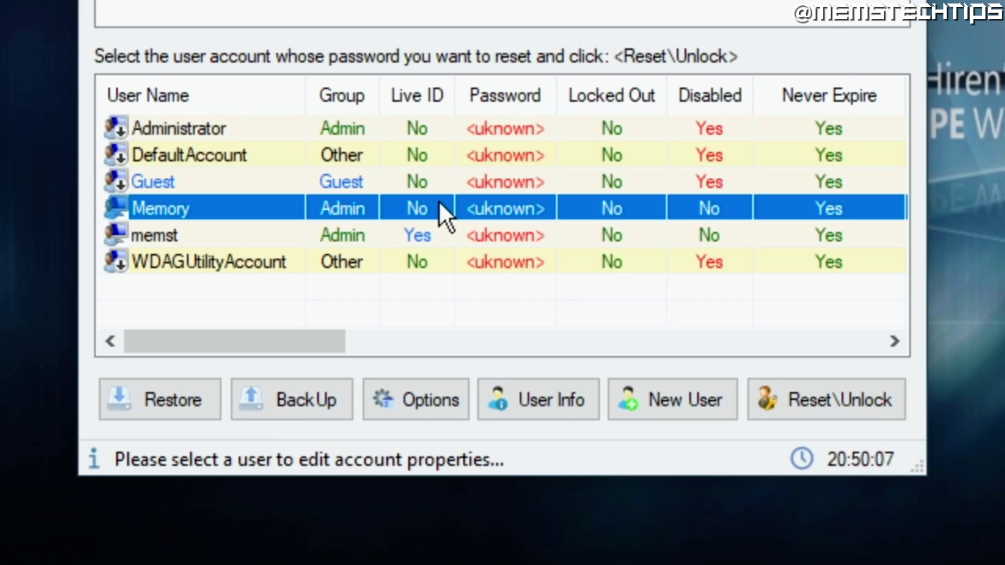
left_click(159, 237)
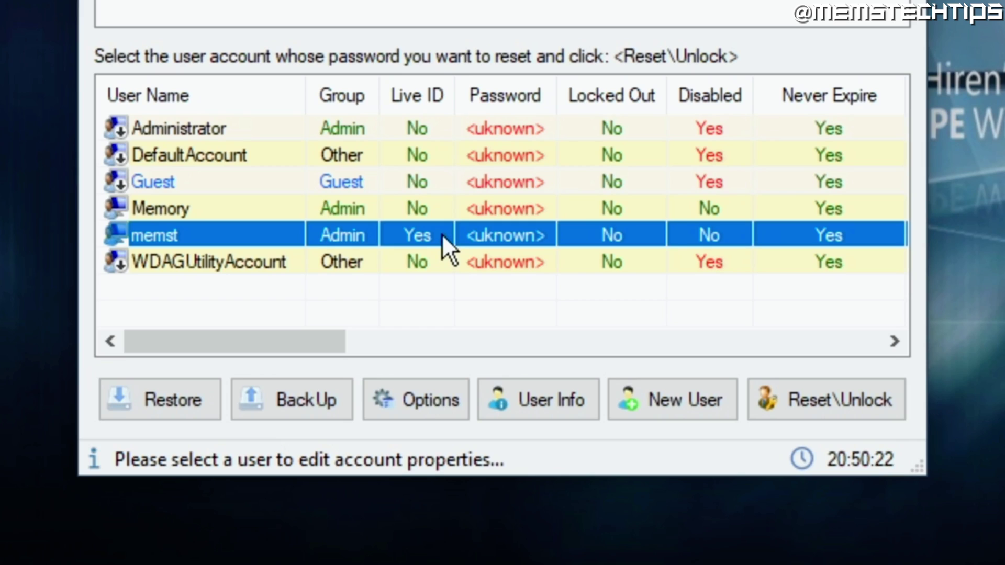
left_click(170, 211)
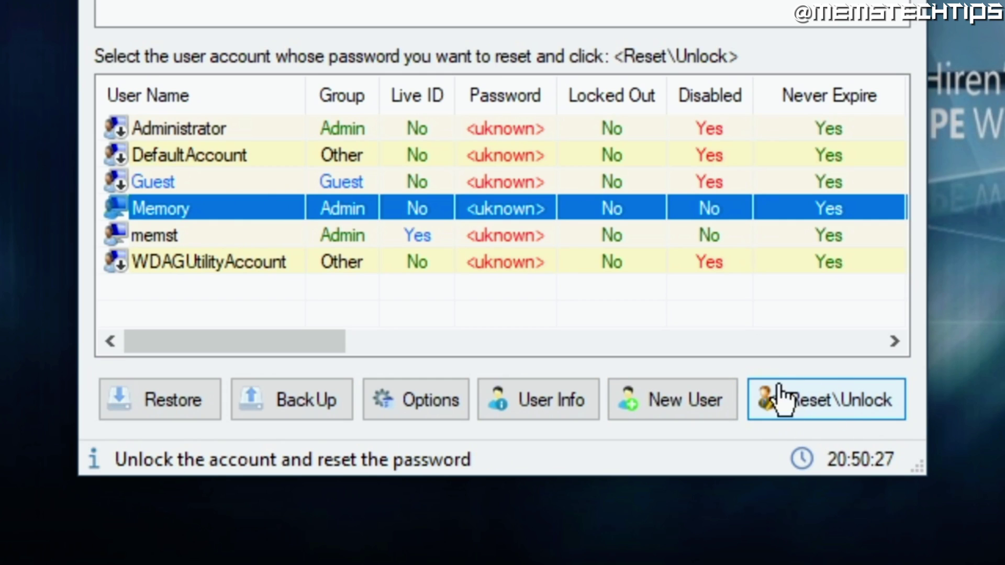
left_click(802, 408)
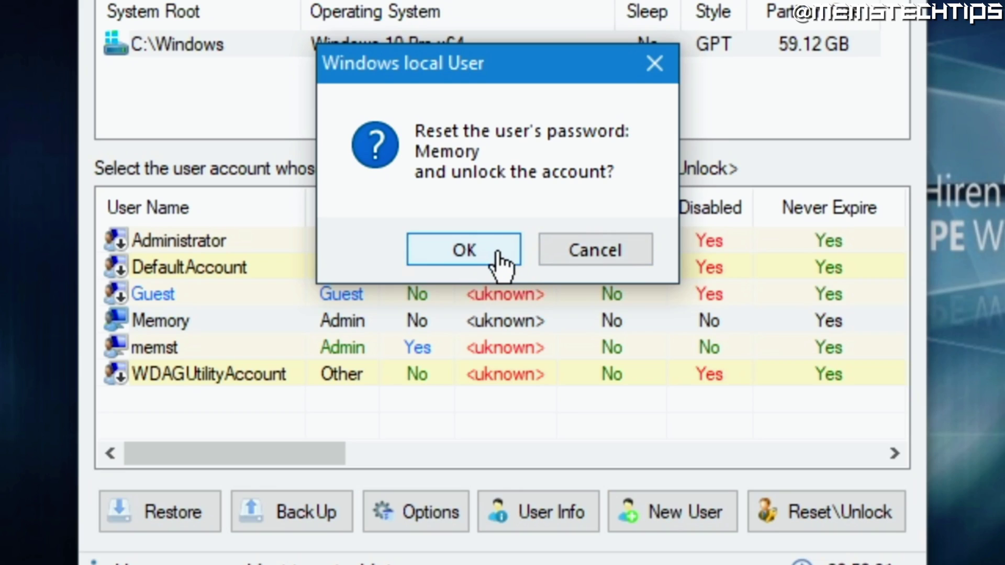
left_click(497, 252)
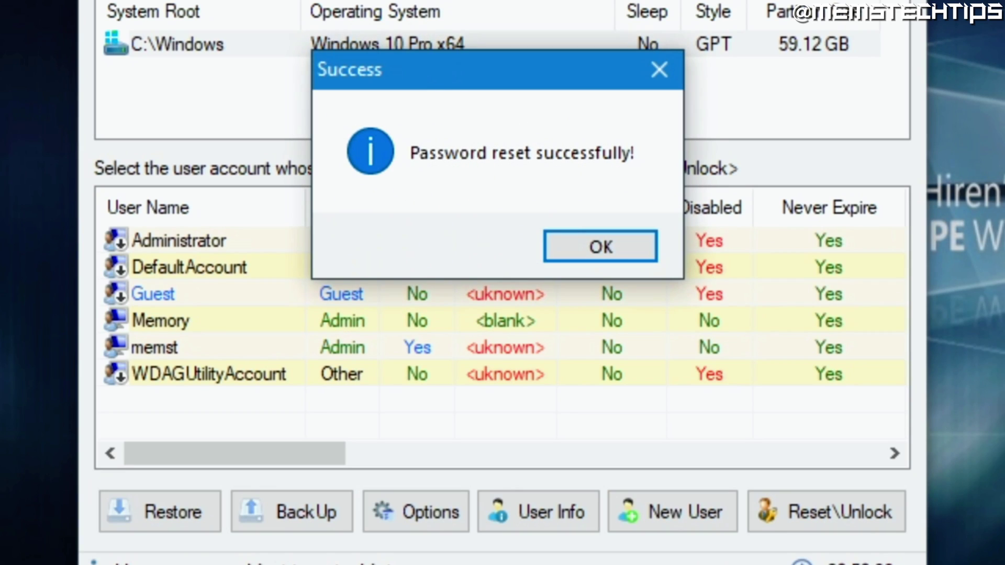
left_click(599, 247)
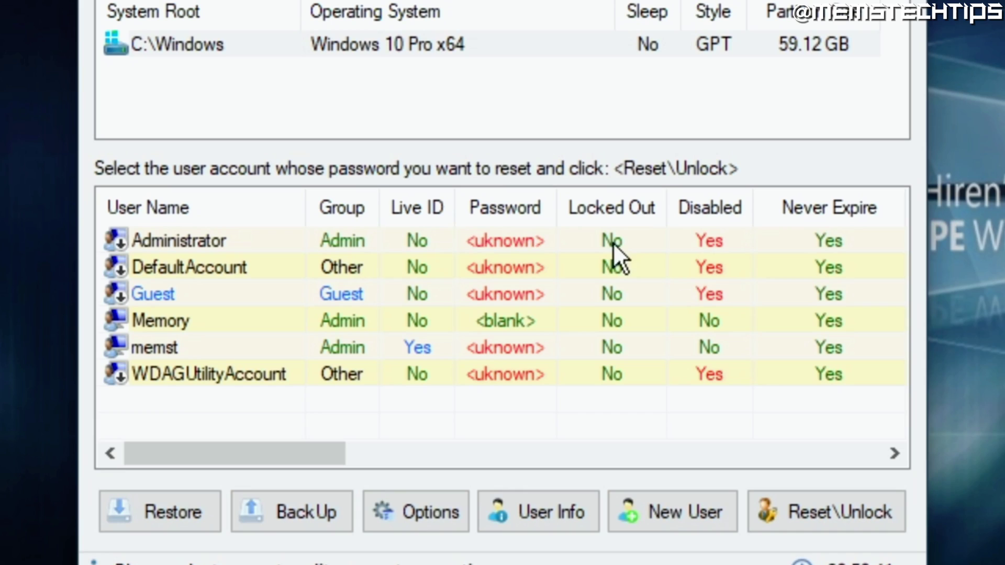
- Reset memst's password, convert it to local, then check both accounts' blank-password entries
left_click(194, 347)
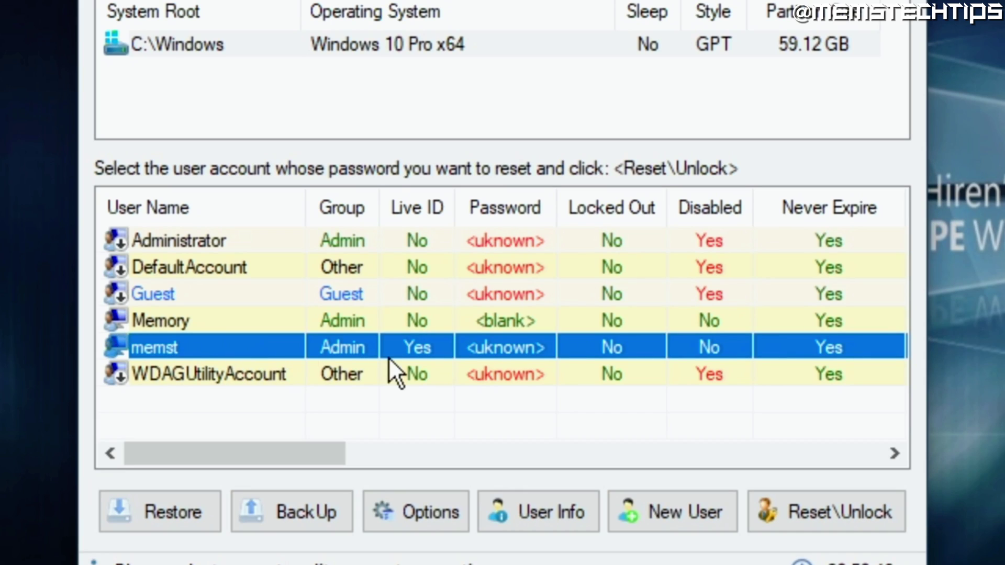
left_click(824, 513)
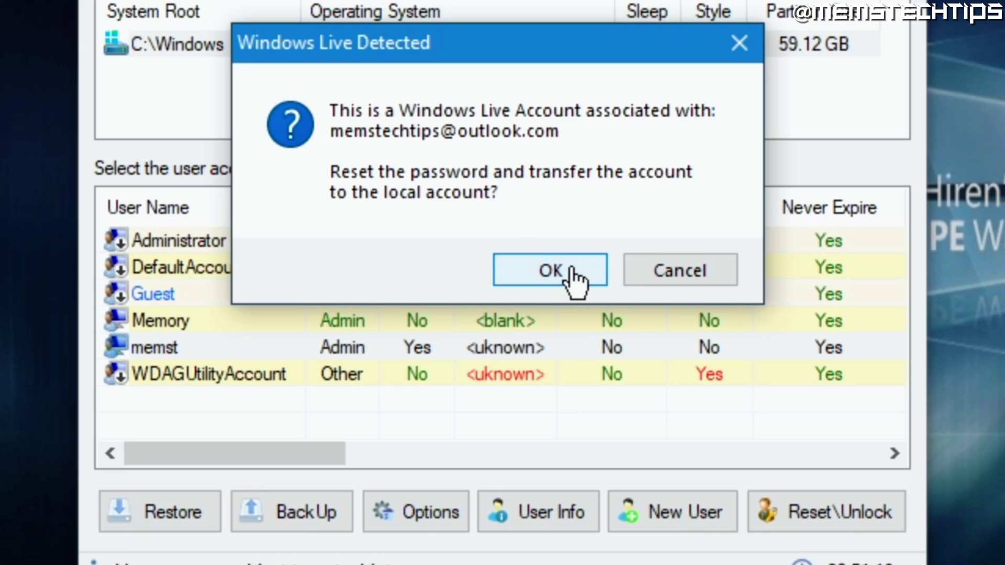
left_click(550, 271)
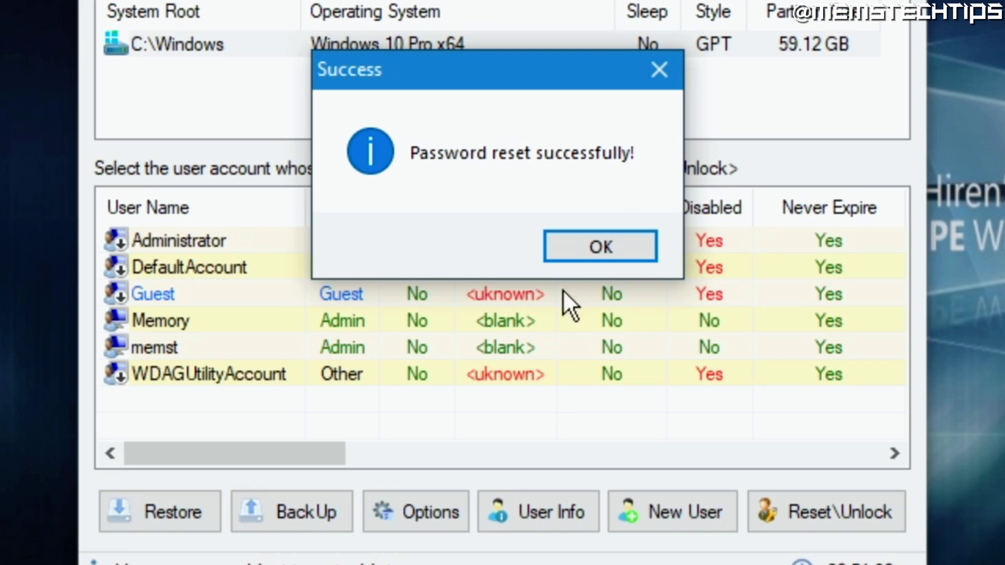
left_click(620, 247)
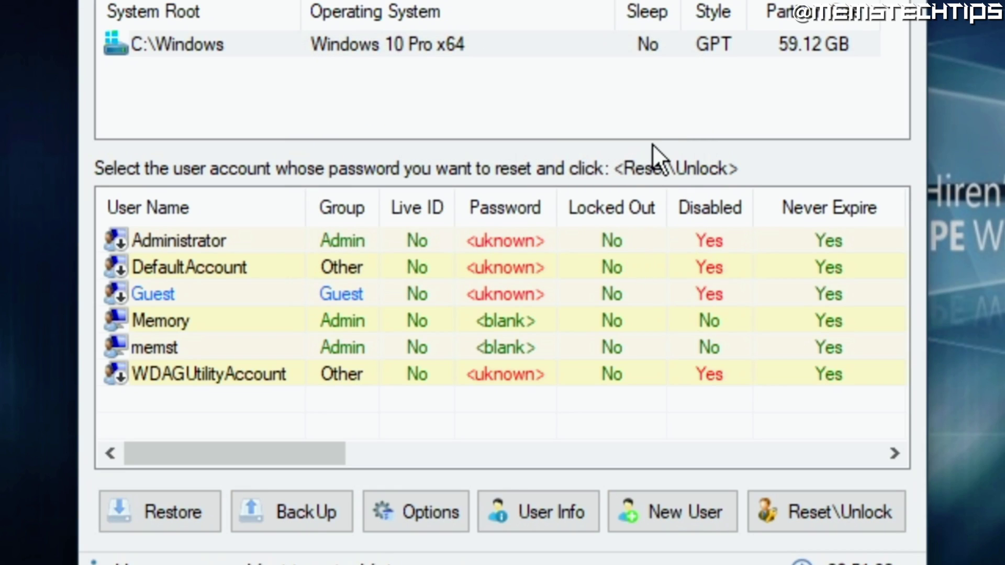
left_click(176, 321)
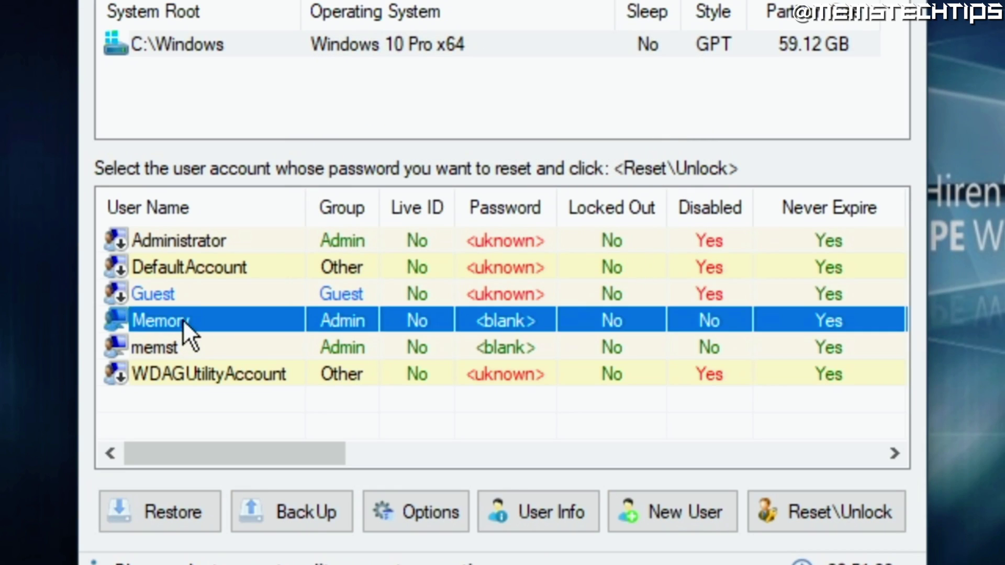
left_click(200, 348)
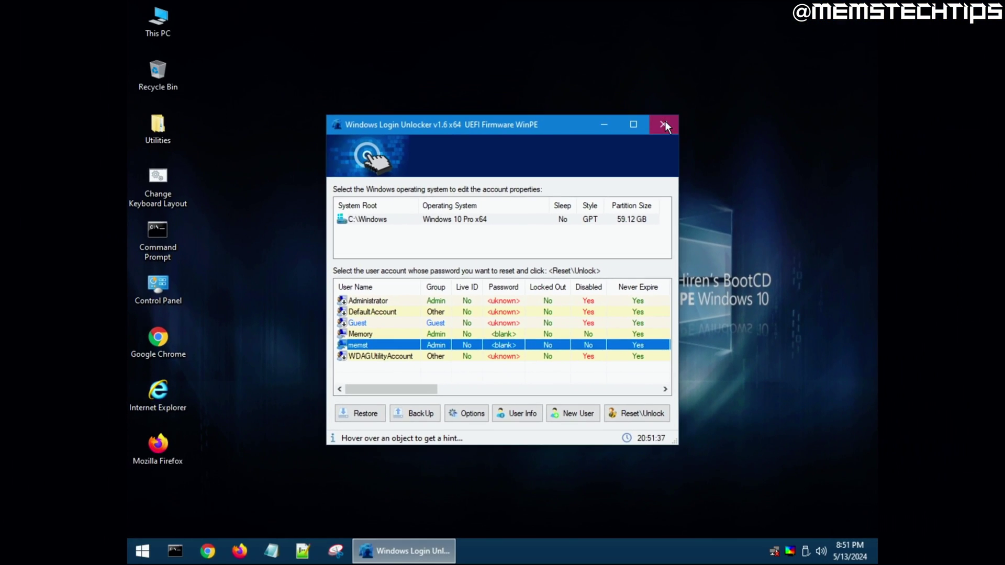
- Close Windows Login Unlocker and restart the machine from the Start menu's Restart option
left_click(667, 126)
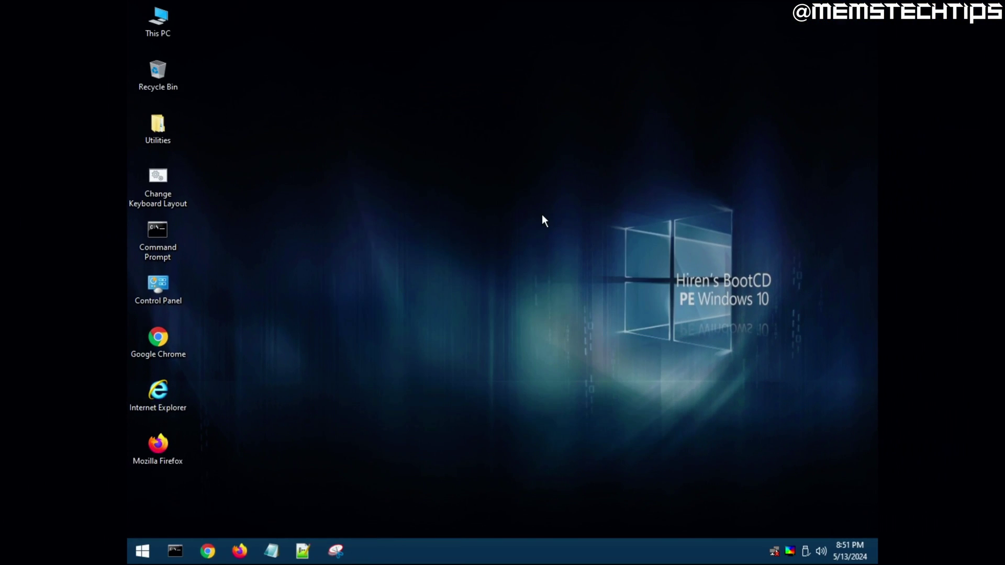
left_click(142, 551)
left_click(367, 518)
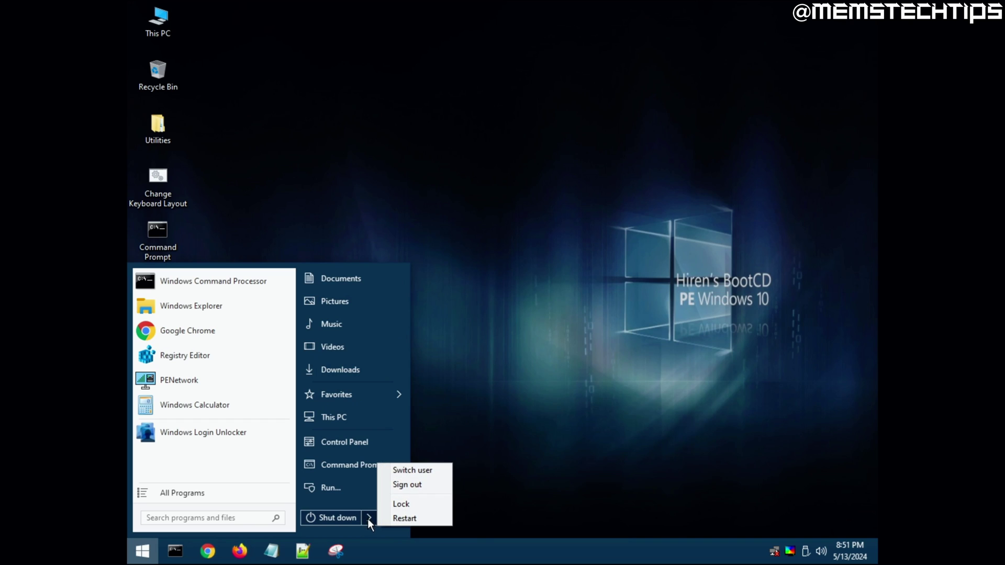
left_click(406, 518)
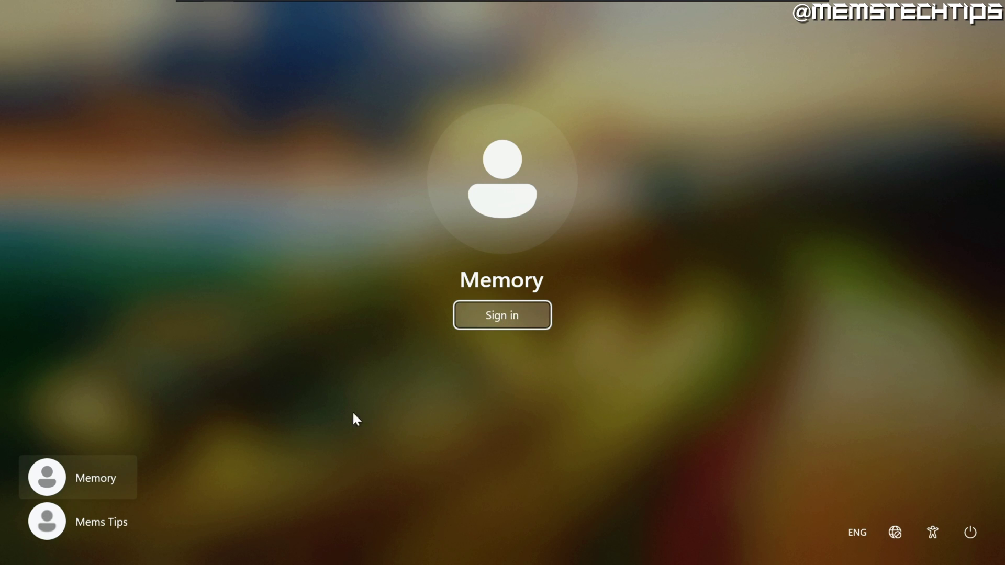
- Select the Memory user in the account list and sign in with no password
left_click(95, 527)
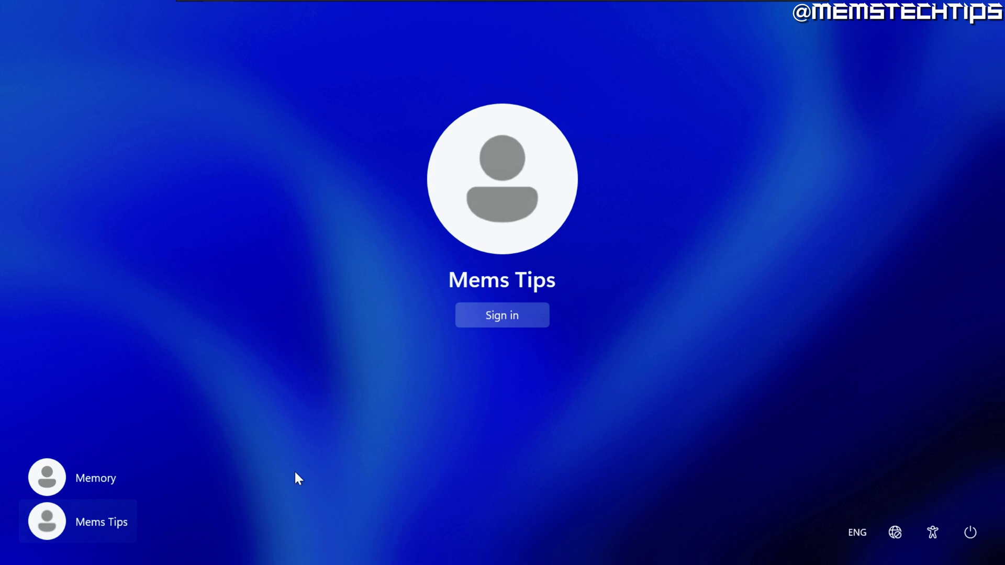
left_click(95, 479)
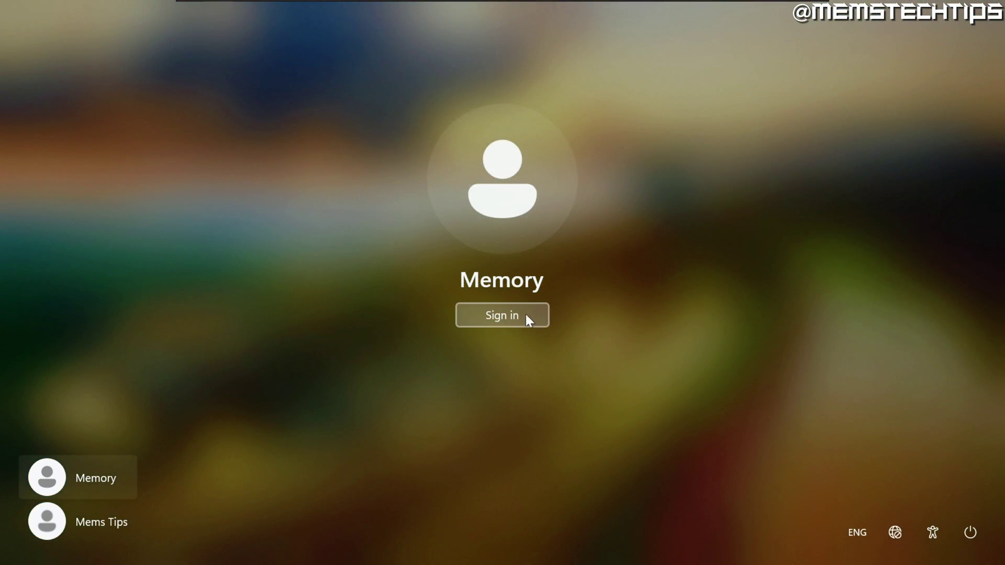
left_click(502, 315)
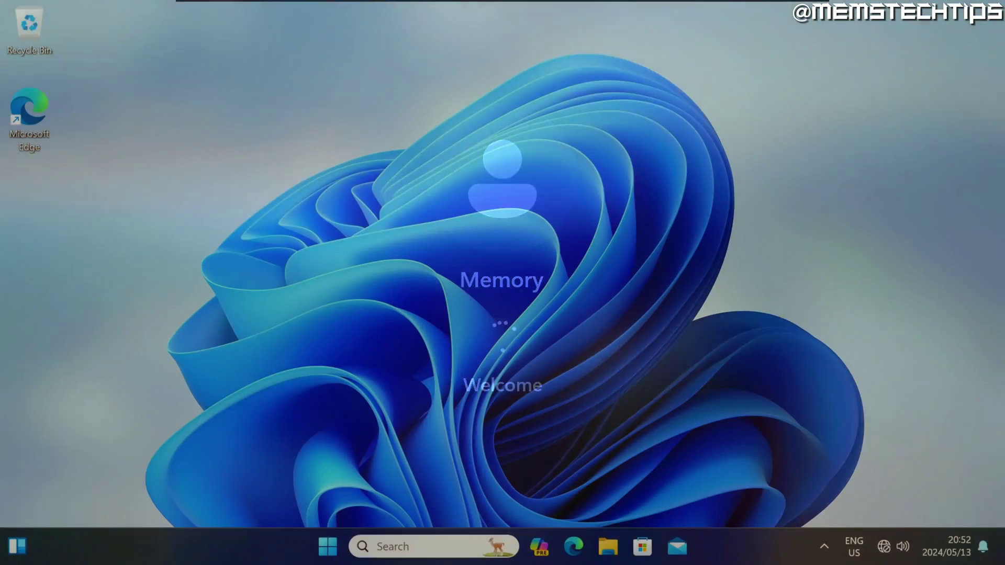